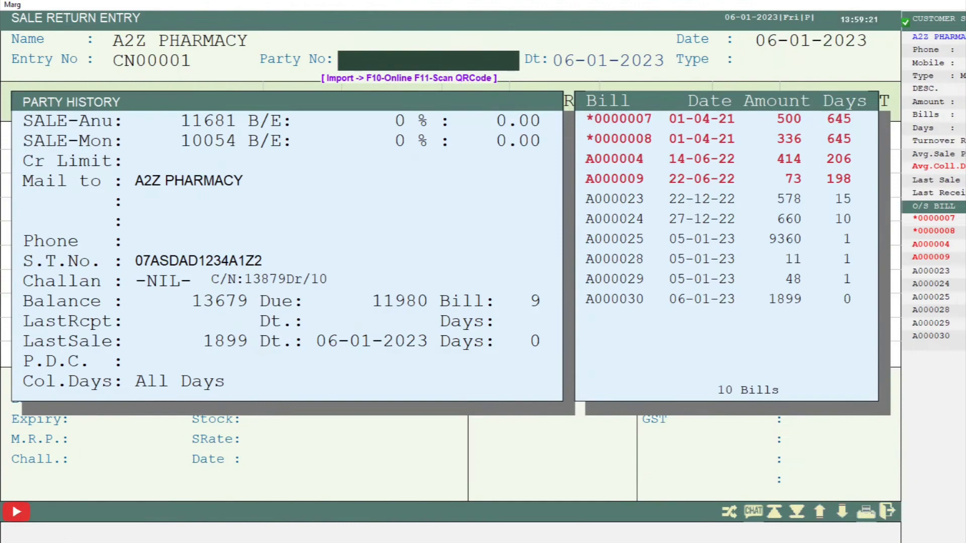
# Set the return entry's party document number to 011 and accept the date 06-01-2023.
pyautogui.write('011')
pyautogui.press('Return')
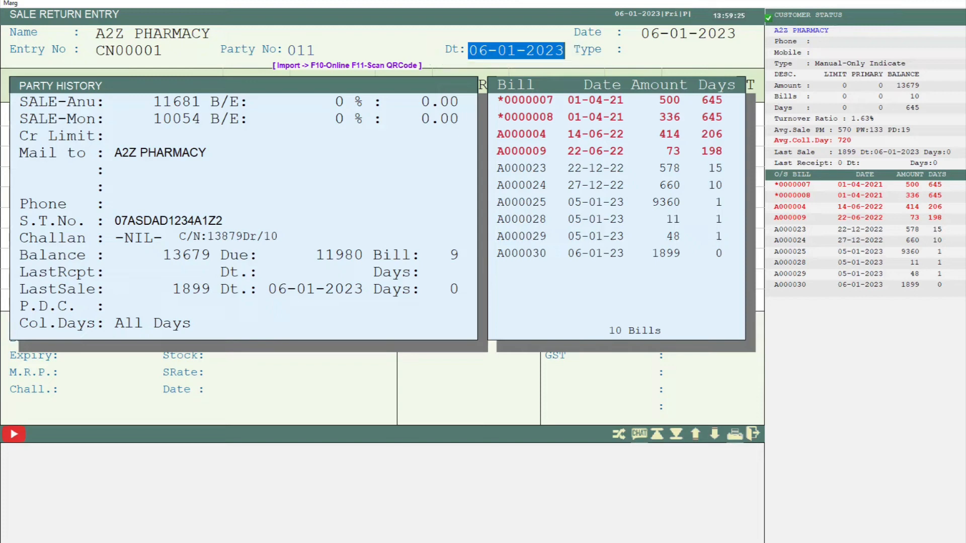
pyautogui.press('Return')
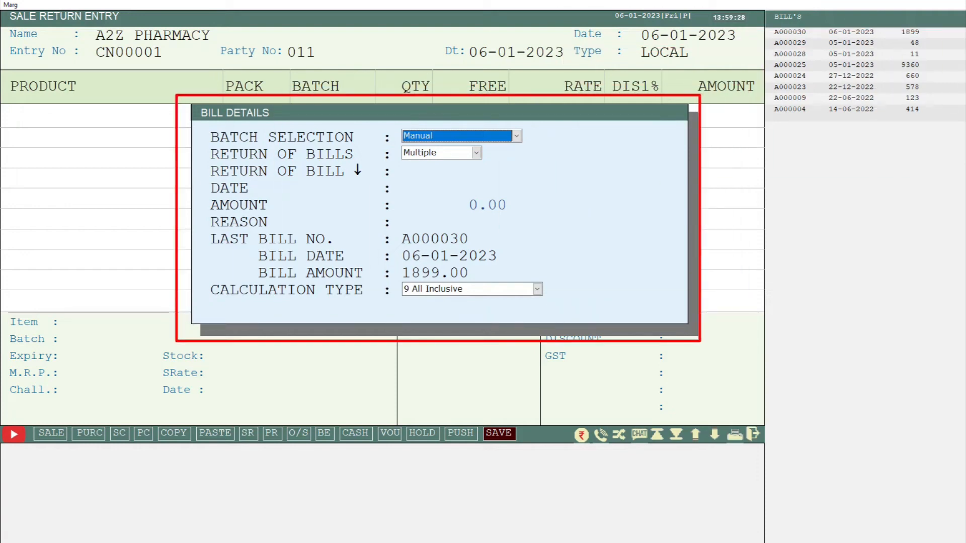
# Set the batch selection to Open History in the bill details and keep Return of Bills as Multiple.
pyautogui.press('space')
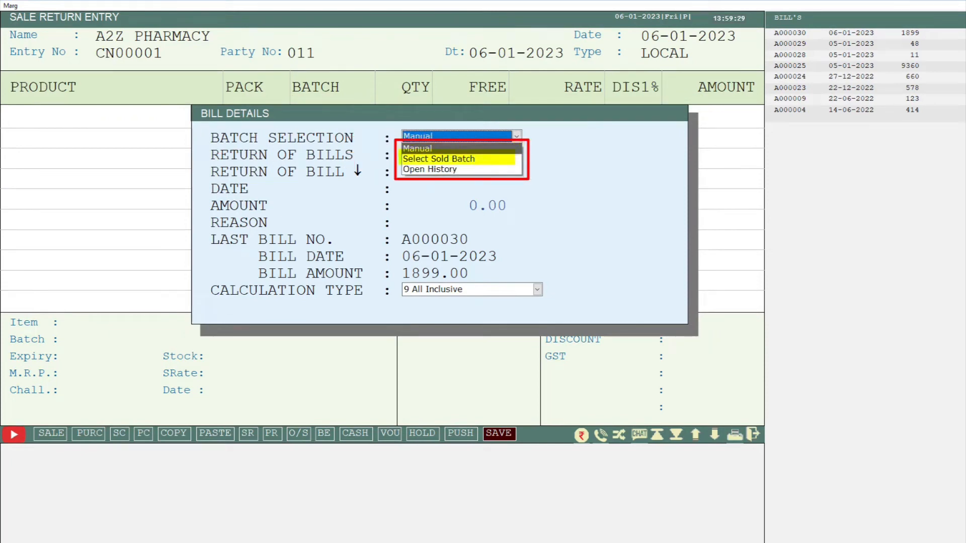
pyautogui.press('Down')
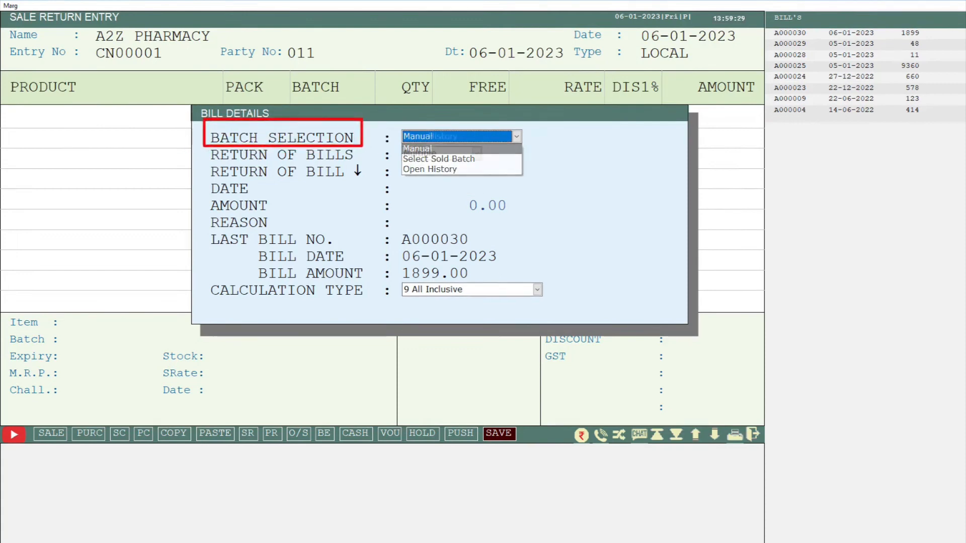
pyautogui.press('Down')
pyautogui.press('Down')
pyautogui.press('Return')
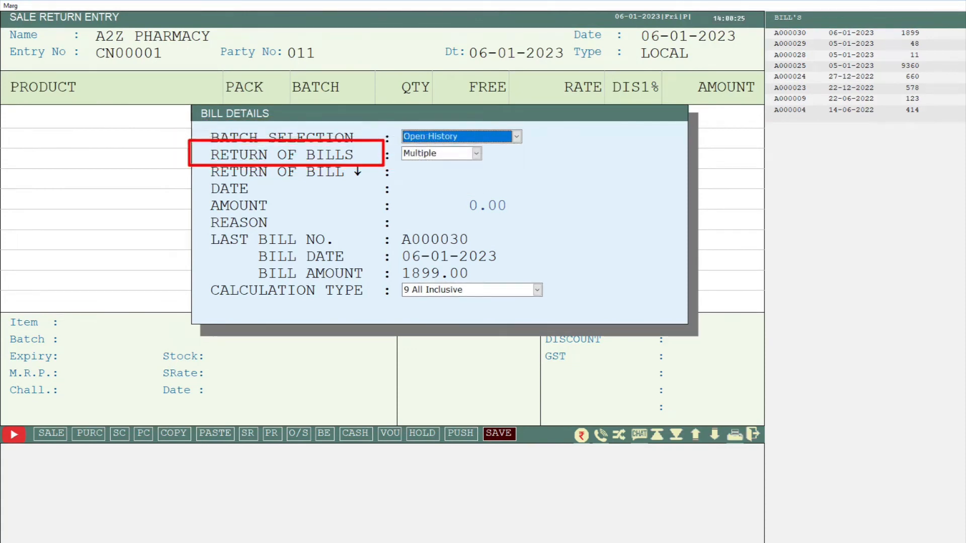
pyautogui.press('Return')
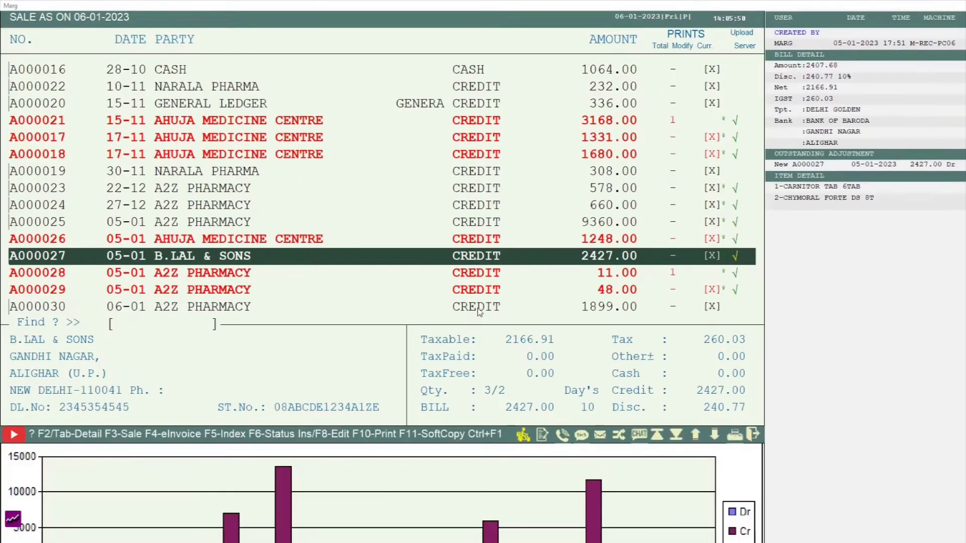
# Examine the earlier bills in the sale list, going back from bill A000027.
pyautogui.press('Up')
pyautogui.press('Up')
pyautogui.press('Up')
pyautogui.press('Up')
pyautogui.press('Up')
pyautogui.press('Up')
pyautogui.press('Up')
pyautogui.press('Up')
pyautogui.press('Up')
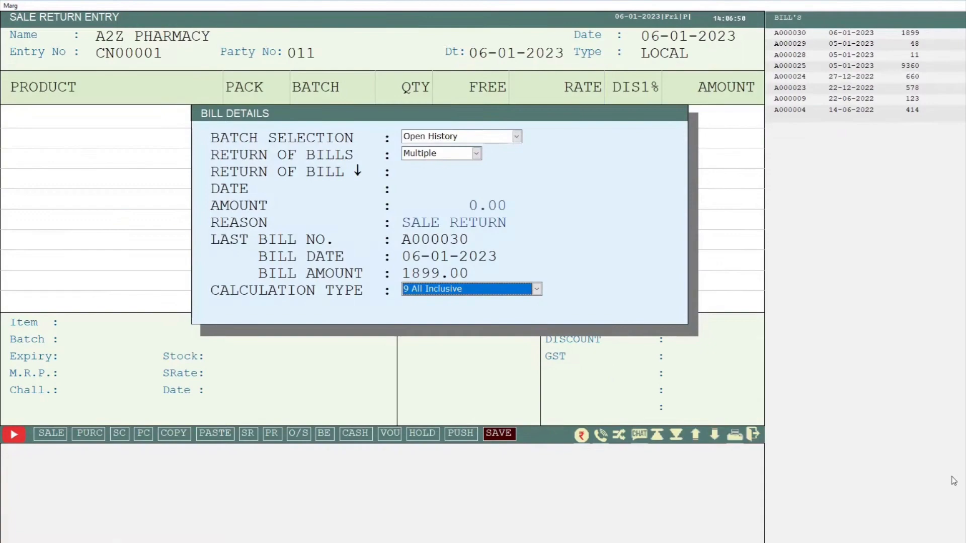
# Accept the 9 All Inclusive calculation type and add ACNEDERM LOT from bill A000004 with quantity 1.
pyautogui.press('Return')
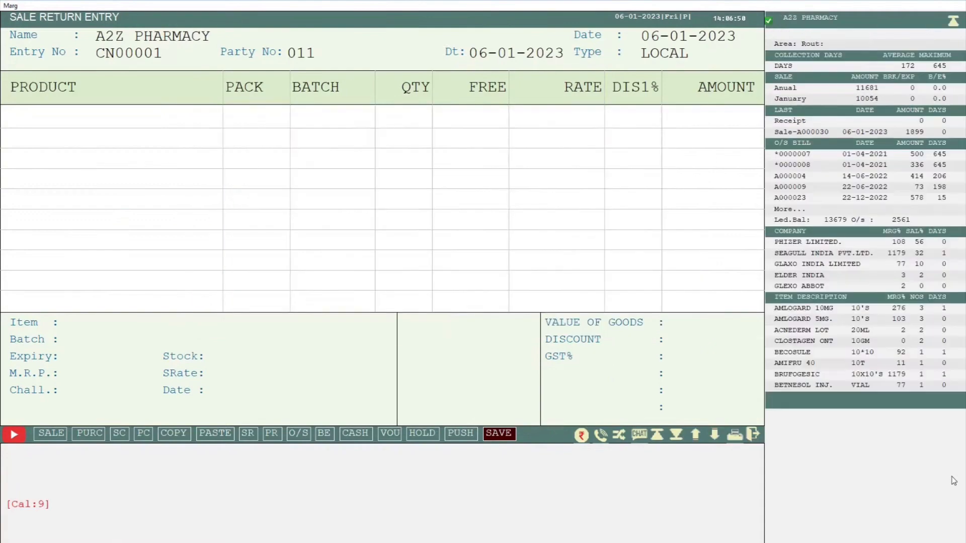
pyautogui.press('Return')
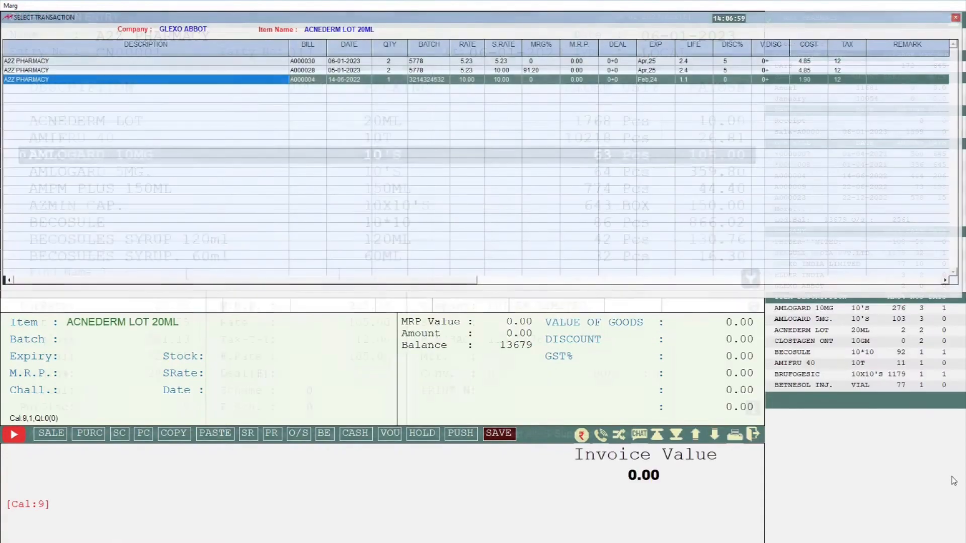
pyautogui.press('Up')
pyautogui.press('Up')
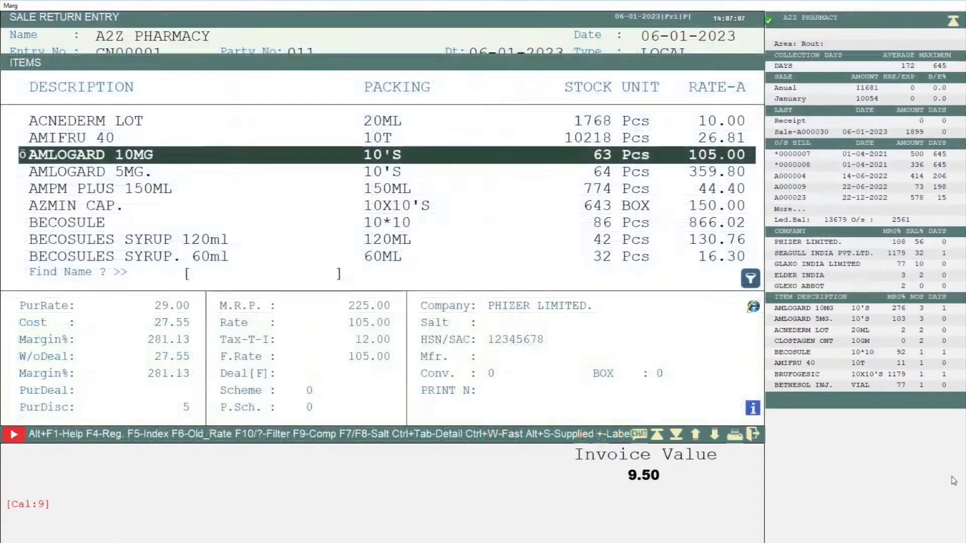
# Add AMLOGARD 10MG, batch 2005079, to the return with quantity 1.
pyautogui.press('Return')
pyautogui.press('Down')
pyautogui.press('Return')
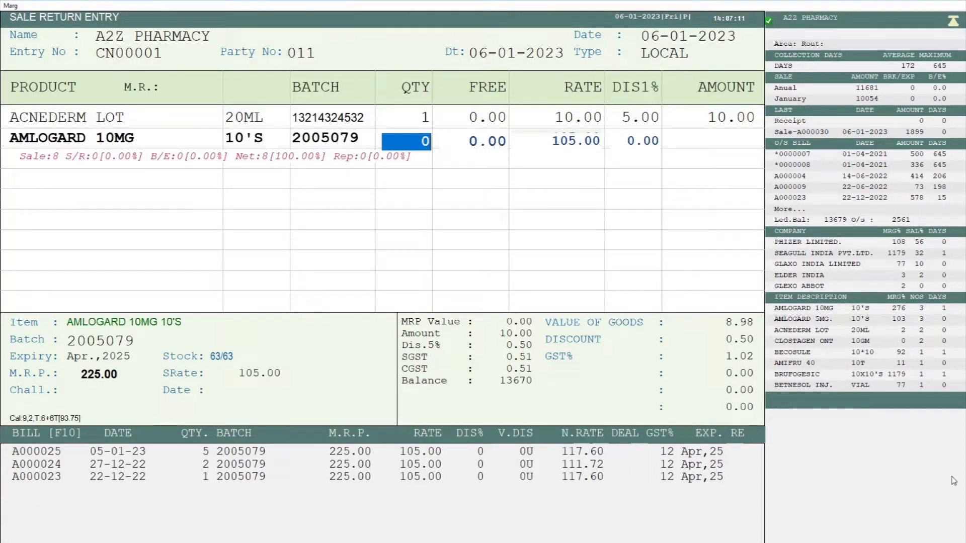
pyautogui.write('1')
pyautogui.press('Return')
pyautogui.press('Return')
pyautogui.press('Return')
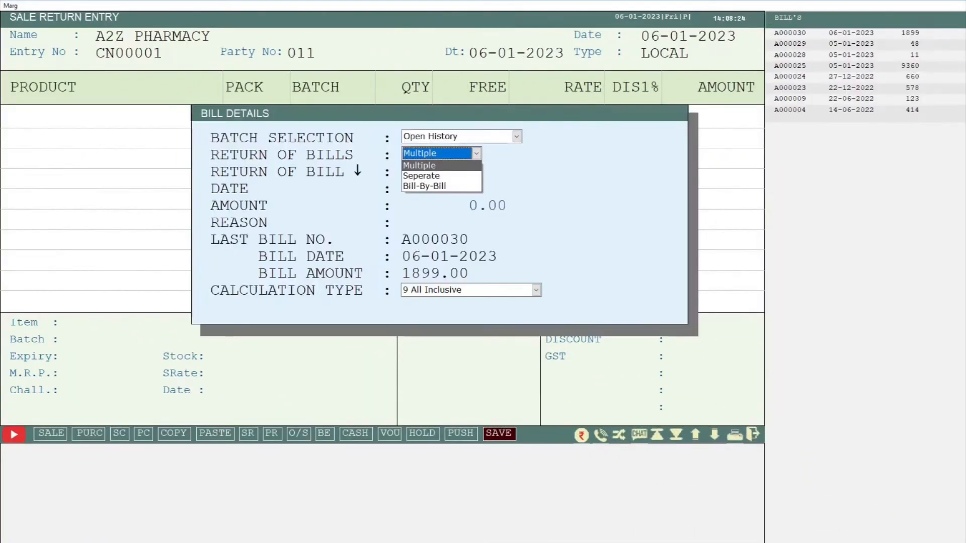
# Set Return of Bills to Bill-By-Bill in the bill details.
pyautogui.press('Down')
pyautogui.press('Return')
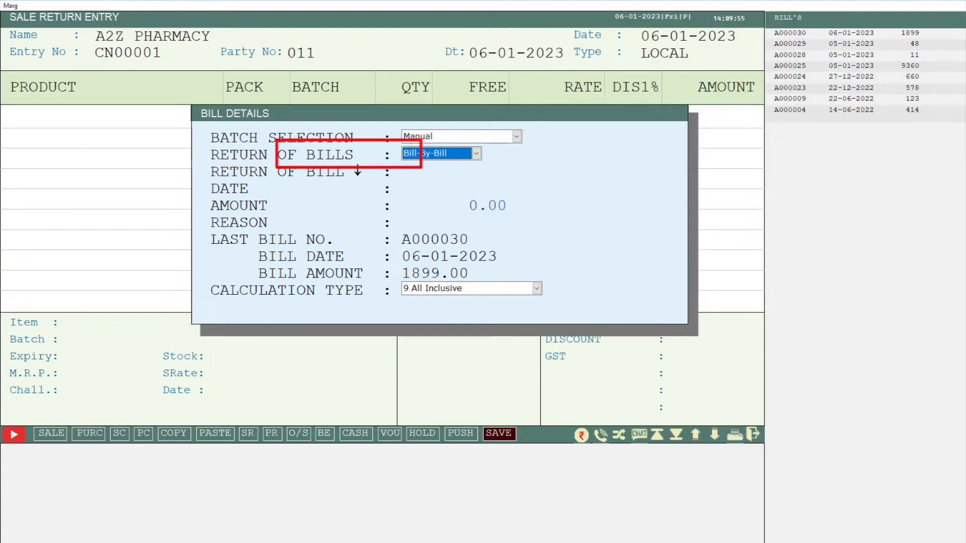
pyautogui.press('Return')
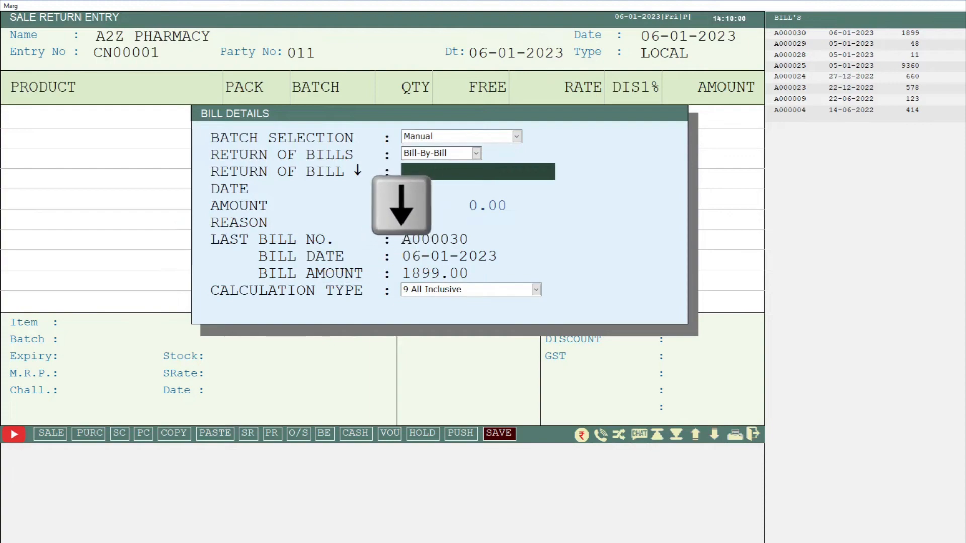
# Choose bill A000030 as the returned bill, enter the reason RETURN ITEMS and accept the 9 All Inclusive calculation type.
pyautogui.press('Down')
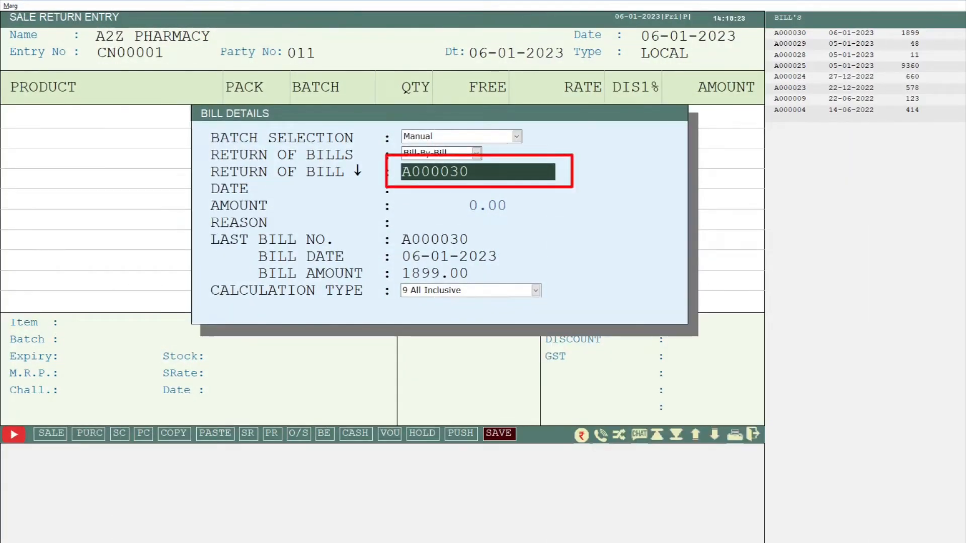
pyautogui.press('Return')
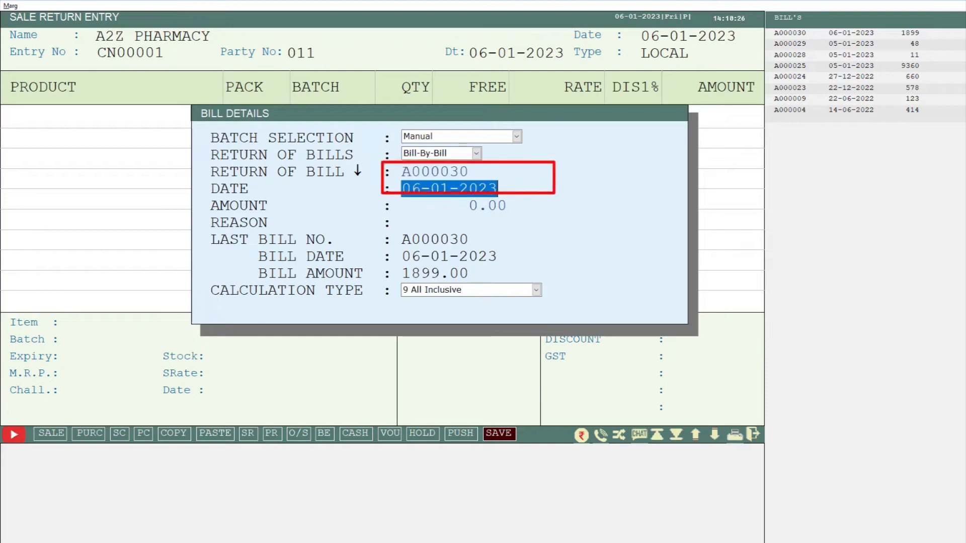
pyautogui.press('Return')
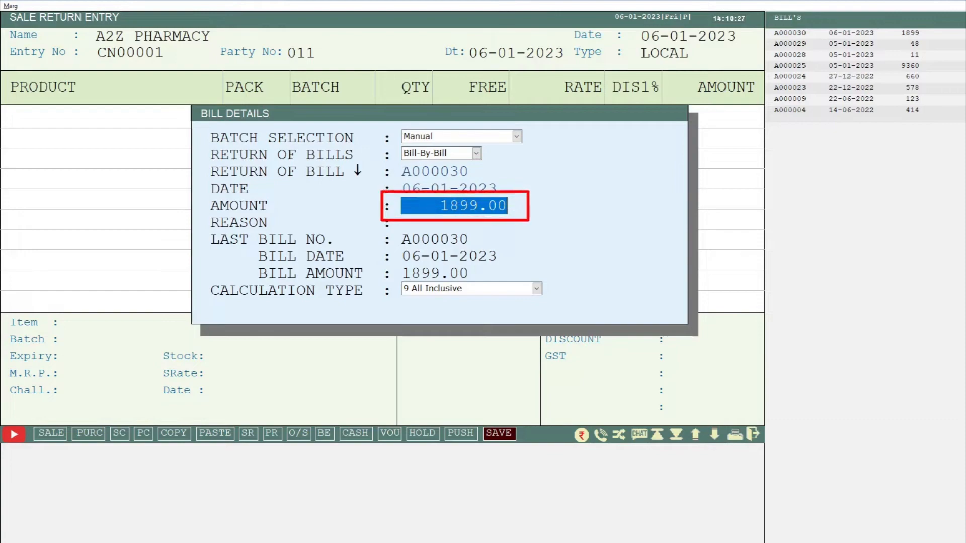
pyautogui.press('Return')
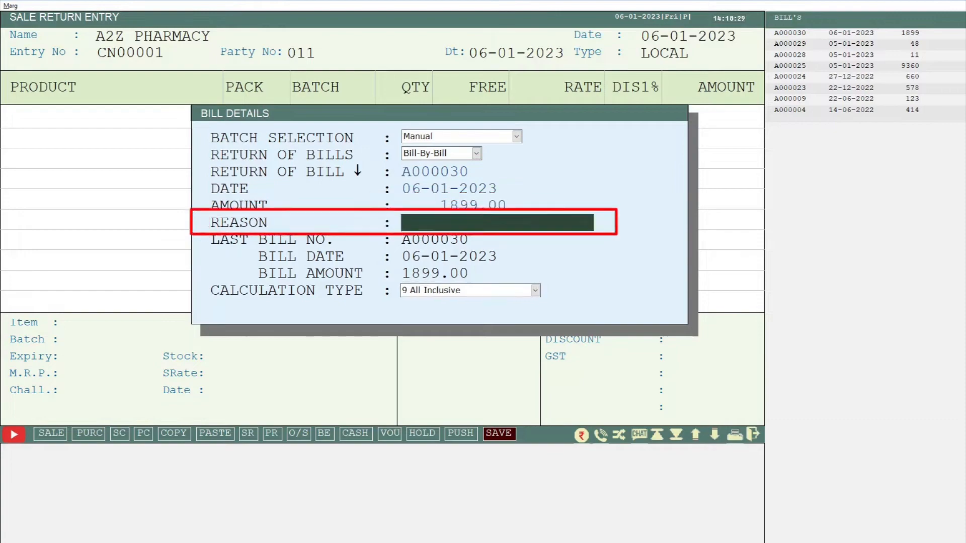
pyautogui.write('RETURN ITEMS')
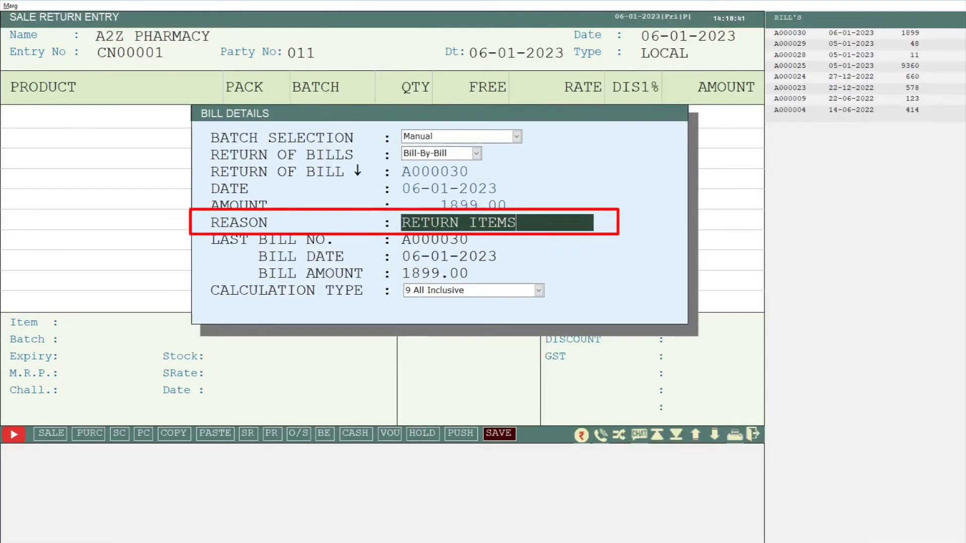
pyautogui.press('Return')
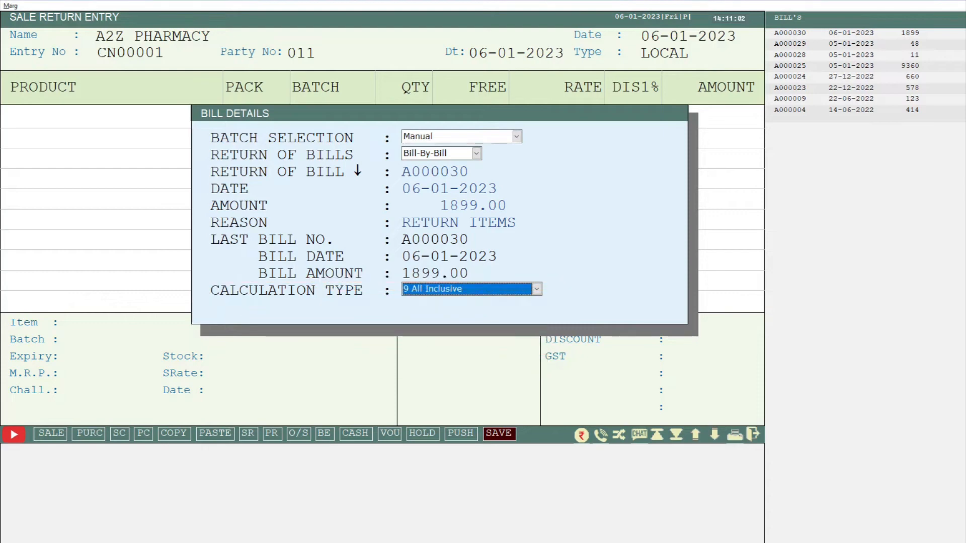
pyautogui.press('Return')
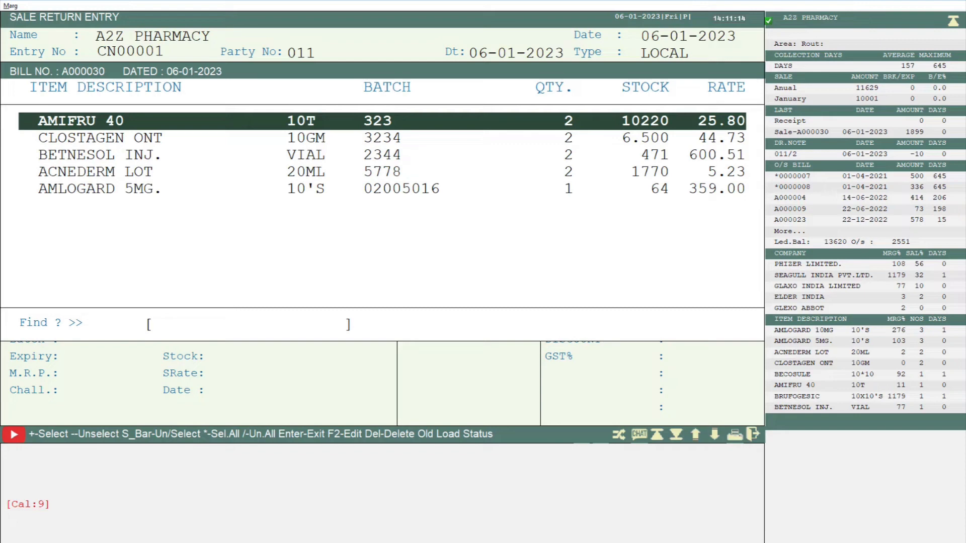
# Load AMIFRU 40, CLOSTAGEN ONT and AMLOGARD 5MG. from the bill into the return and save it in BILL/CR/DR NOTE.
pyautogui.press('space')
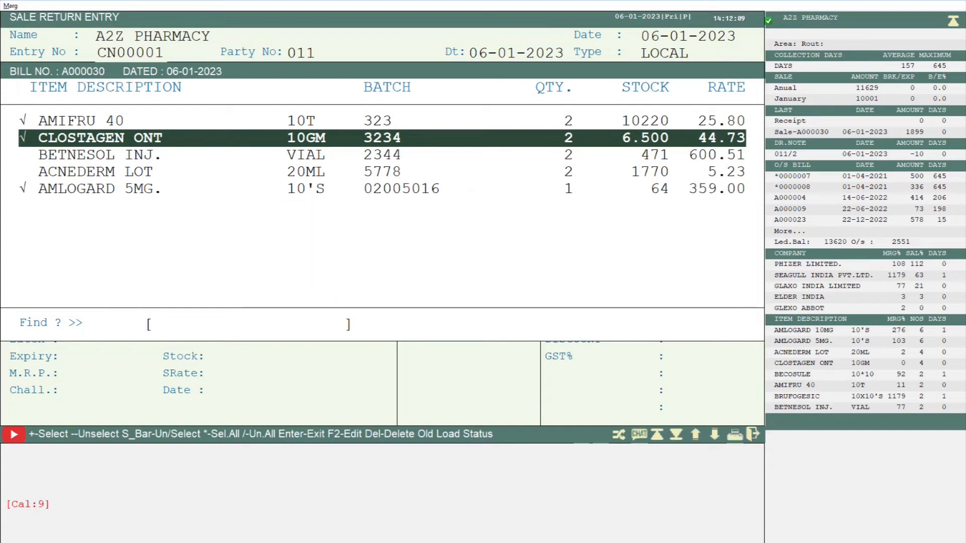
pyautogui.press('Return')
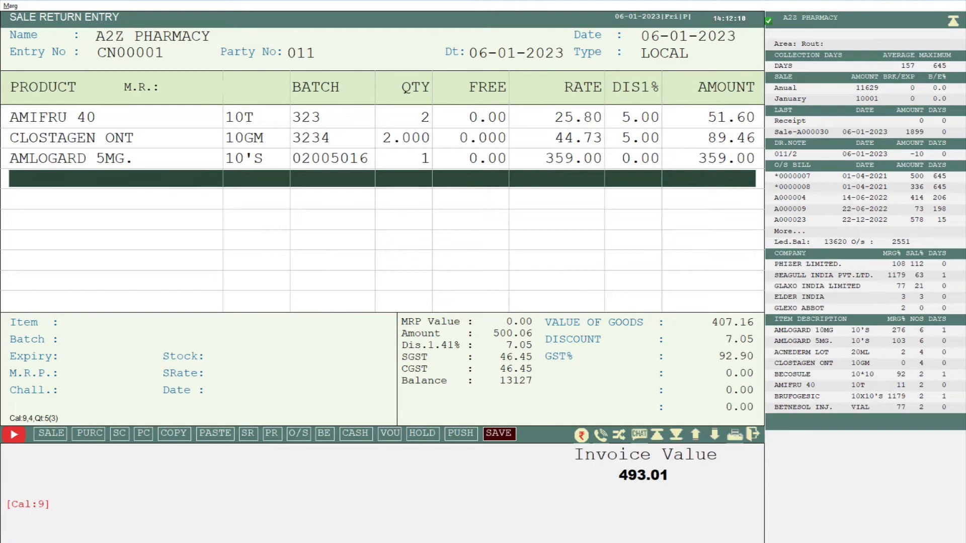
pyautogui.hotkey('ctrl', 'w')
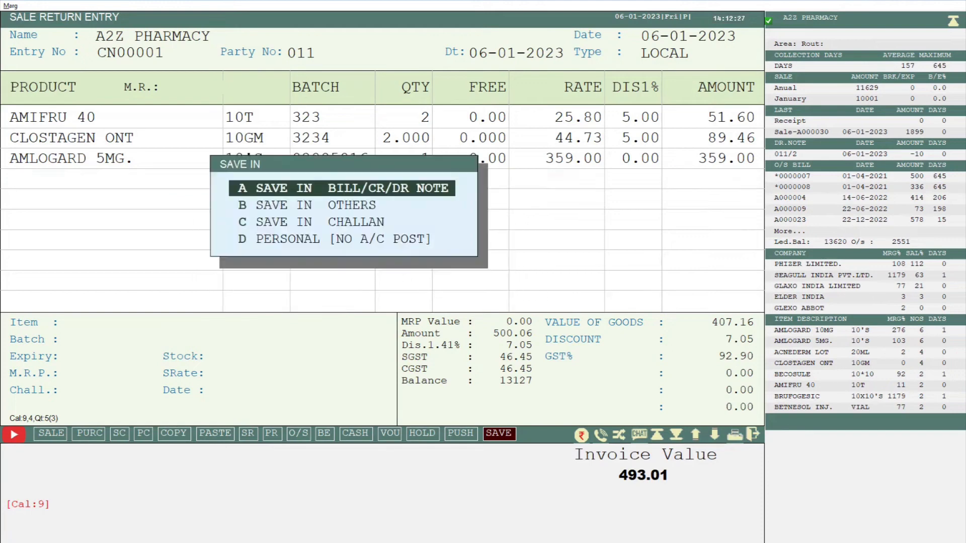
pyautogui.press('Return')
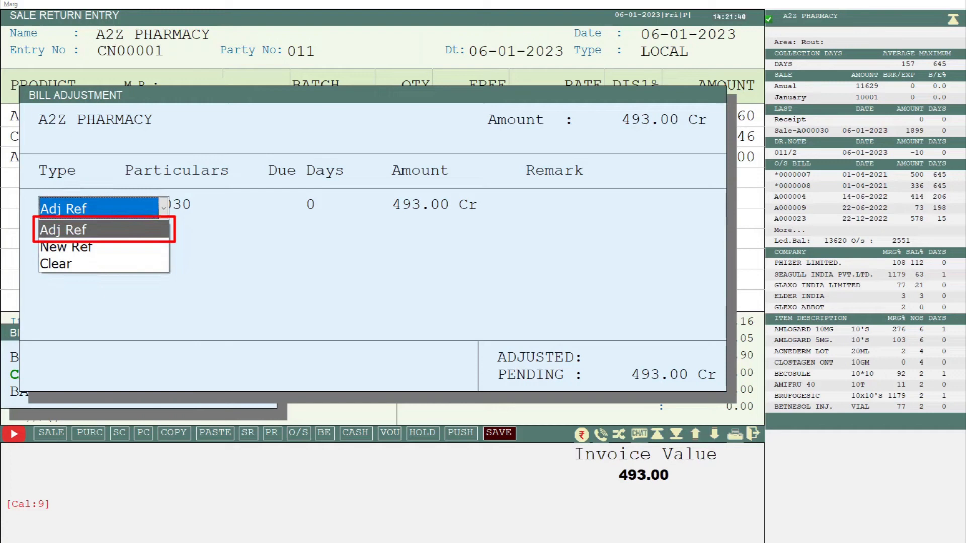
# Adjust the credit amount against pending invoice A000030 using Adj Ref.
pyautogui.press('Return')
pyautogui.press('Return')
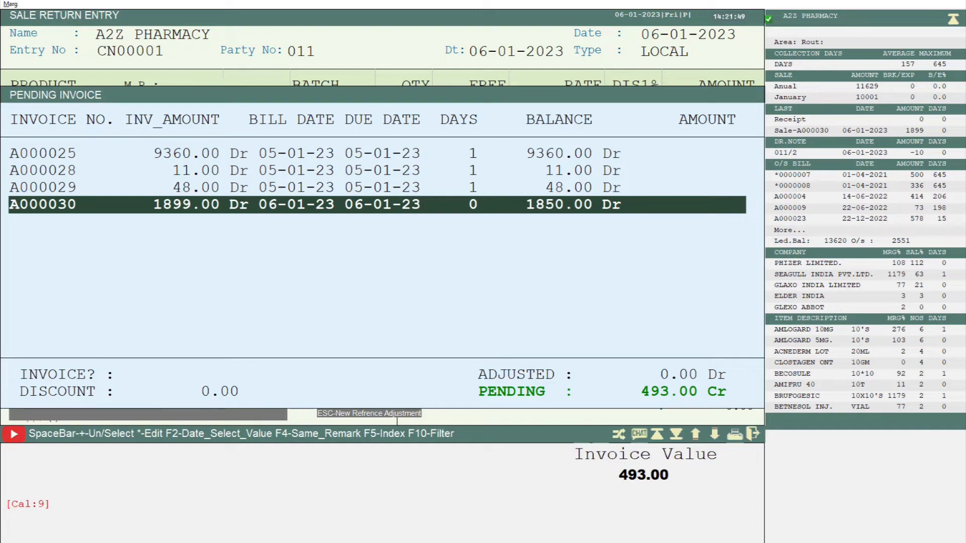
pyautogui.press('space')
pyautogui.press('Return')
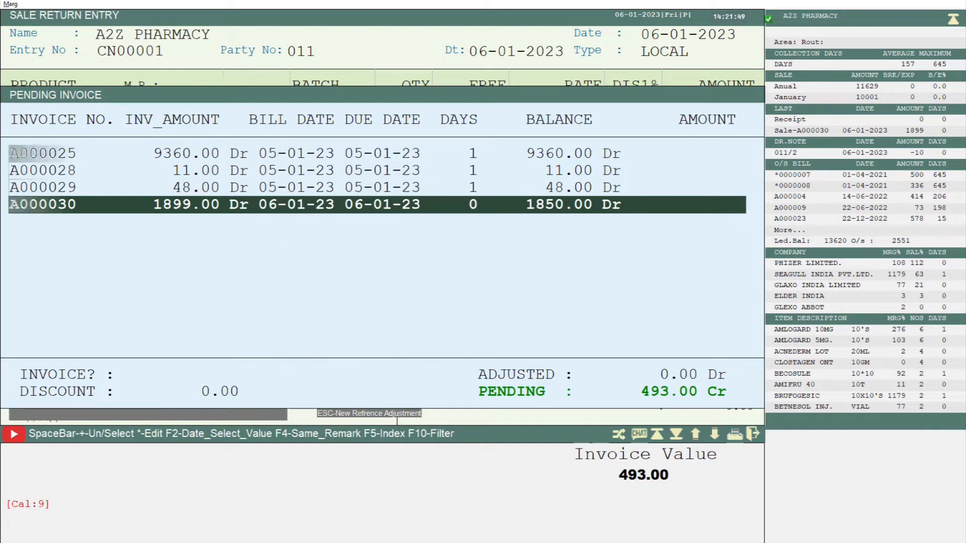